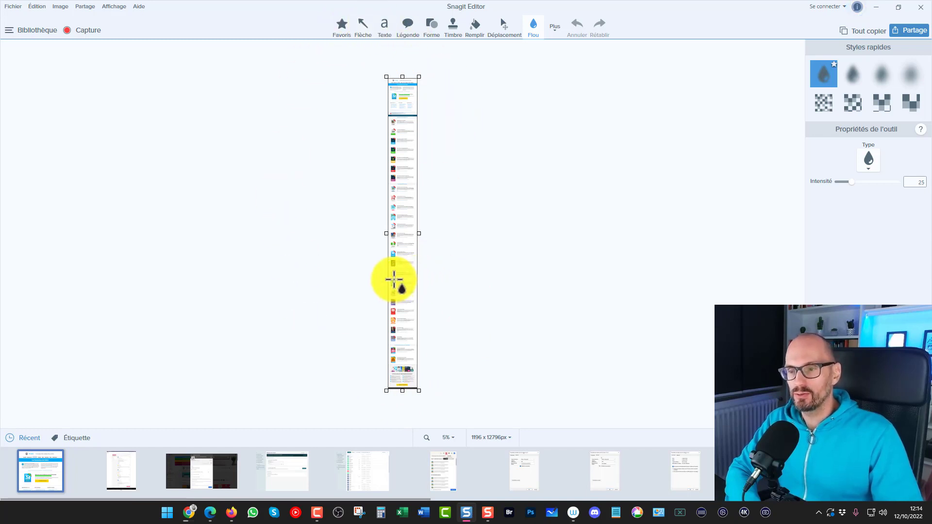
Set the zoom of the long web page capture to 100%
left_click(447, 438)
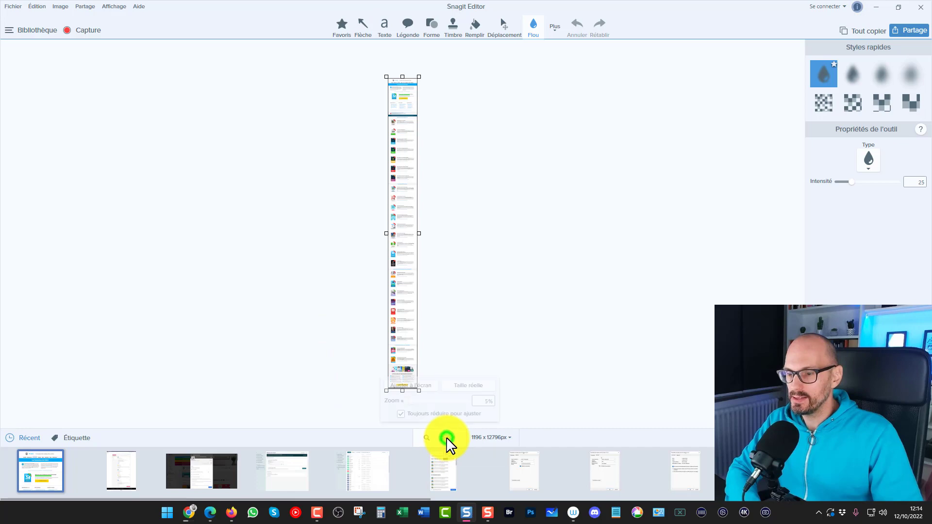
left_click(483, 400)
type("100")
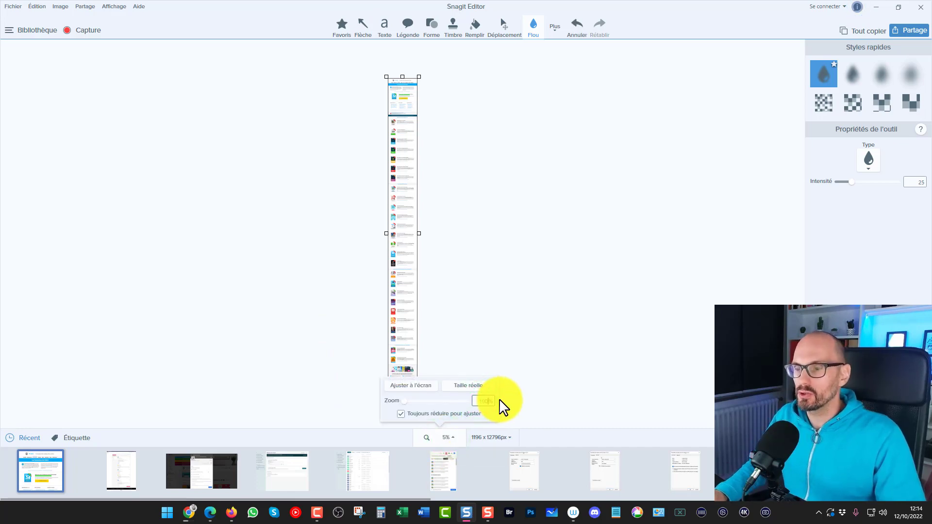
key("Return")
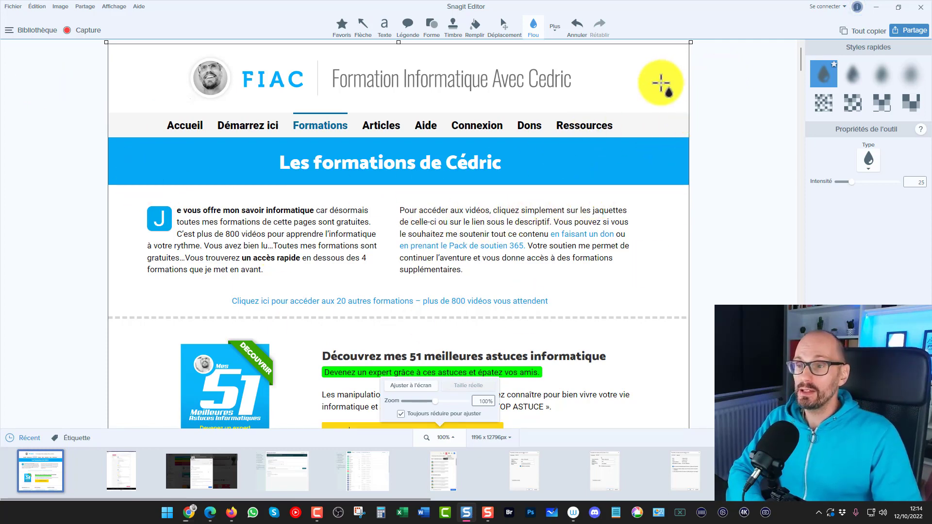
Examine the scrolling web page capture from its header down to the copyright footer and return to its beginning
scroll(509, 190, "down", 7)
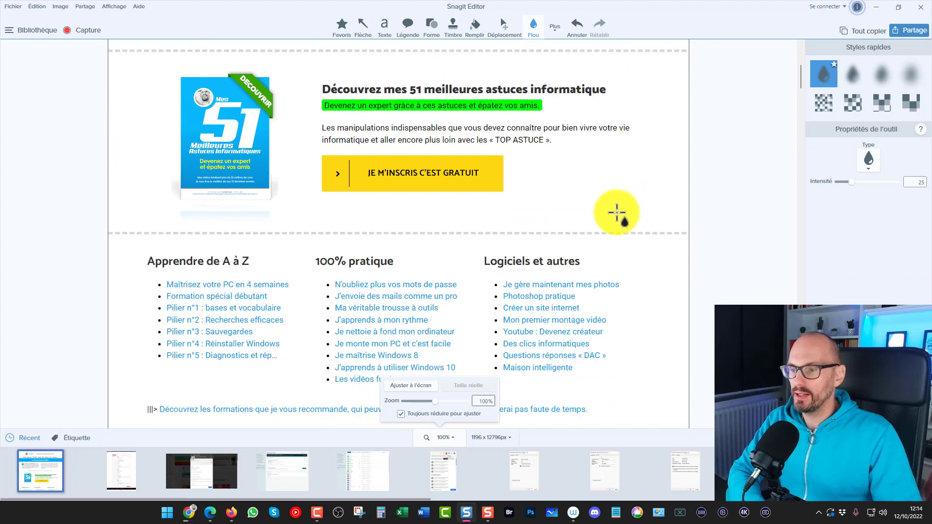
scroll(576, 224, "down", 9)
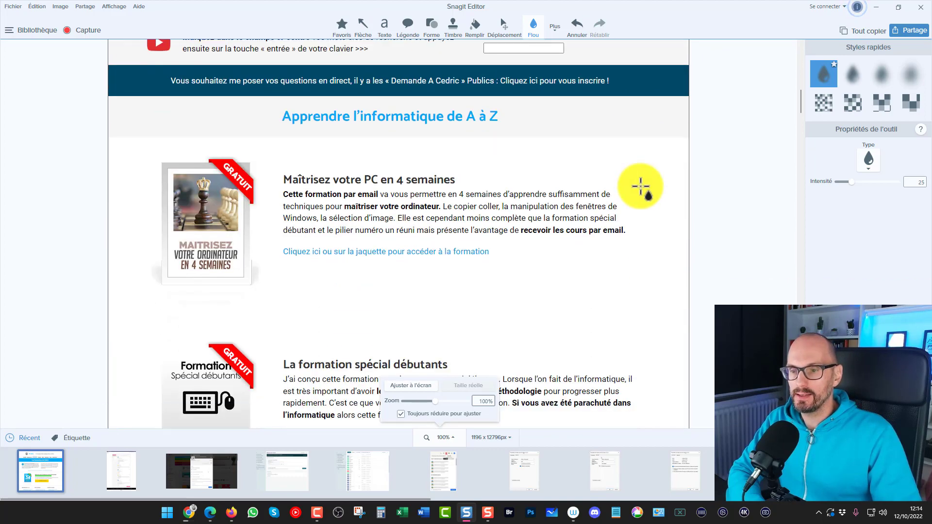
scroll(641, 184, "down", 9)
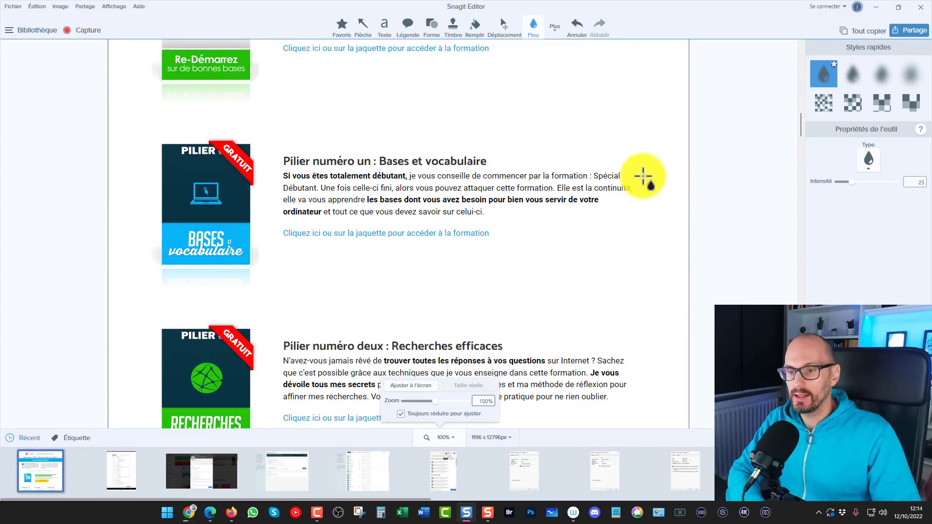
scroll(643, 177, "down", 10)
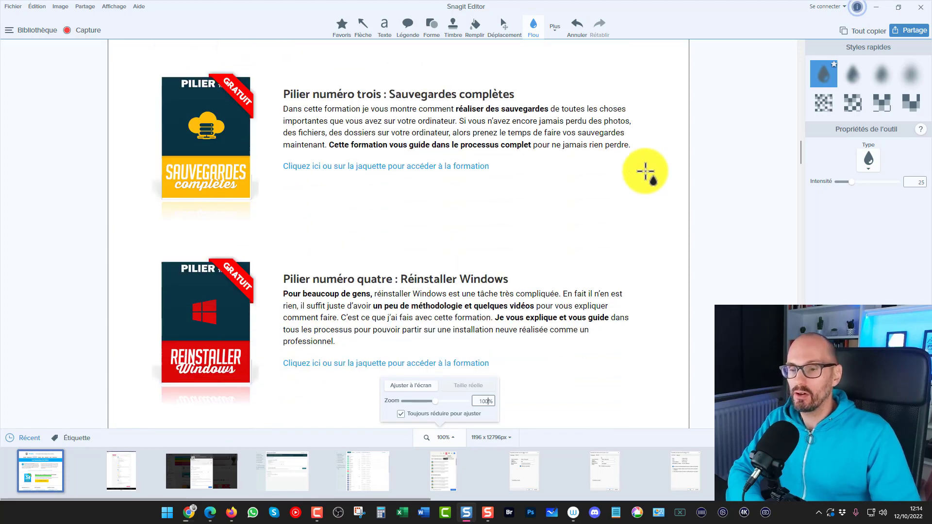
scroll(648, 170, "down", 9)
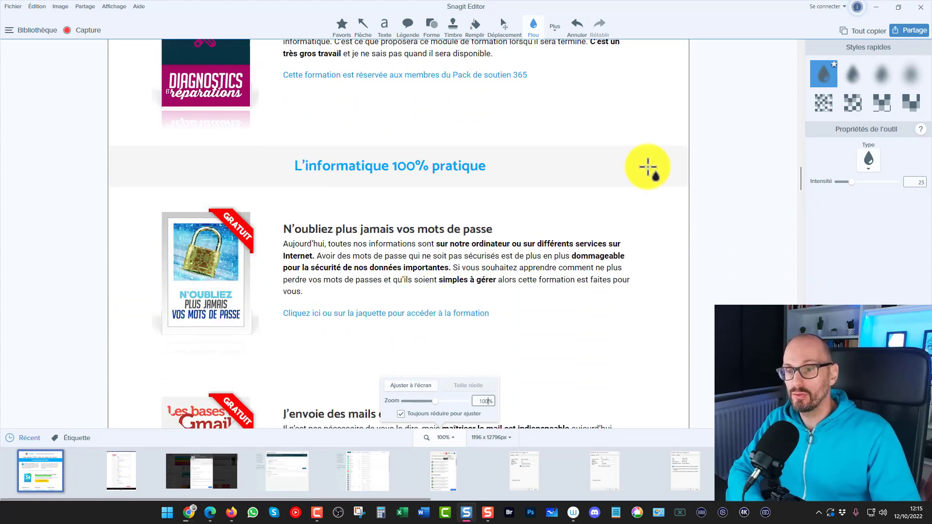
scroll(648, 167, "down", 10)
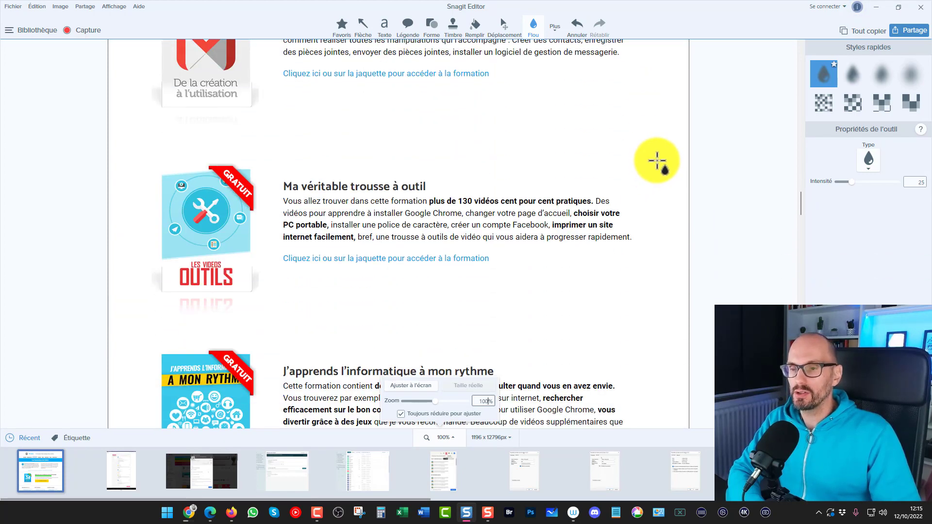
scroll(660, 160, "down", 9)
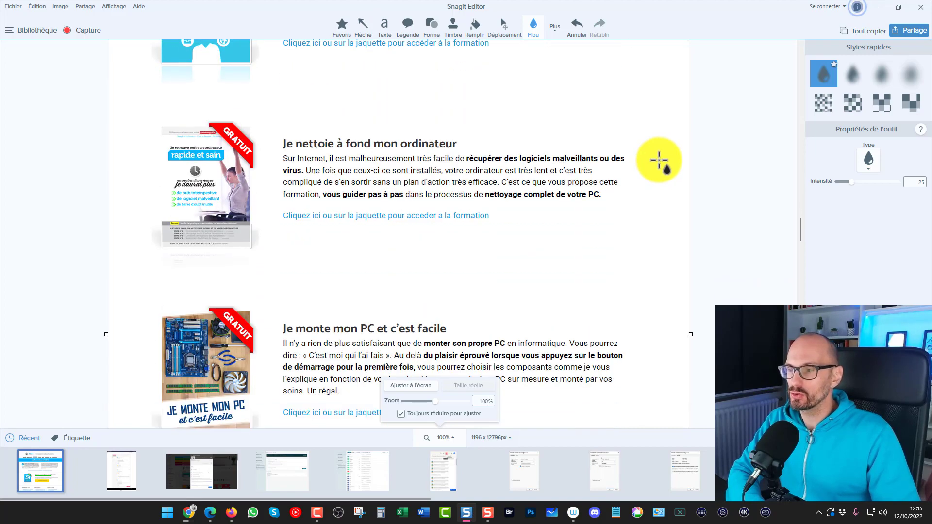
scroll(659, 160, "down", 10)
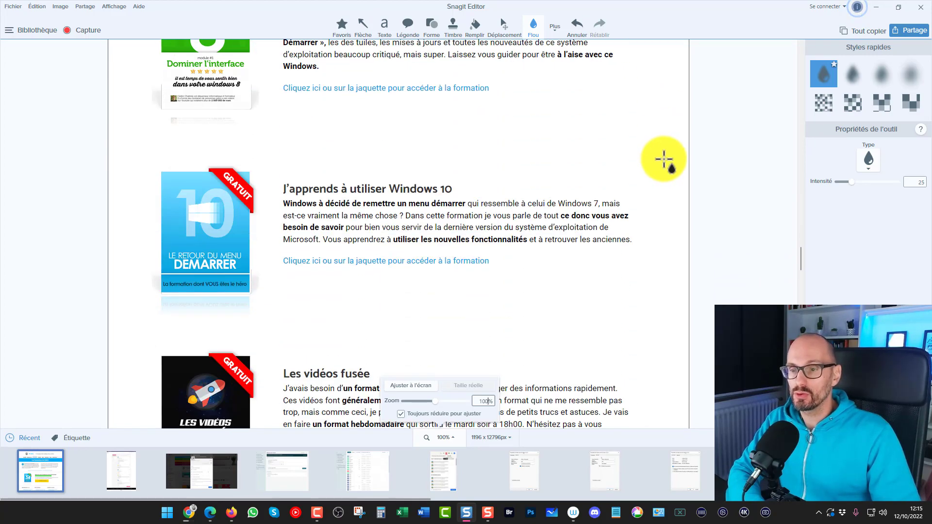
scroll(664, 159, "down", 10)
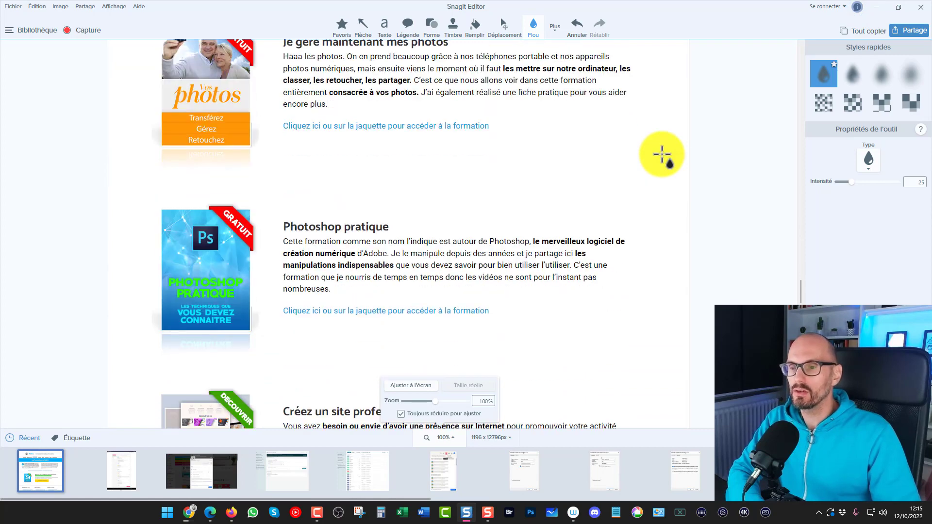
scroll(668, 154, "down", 8)
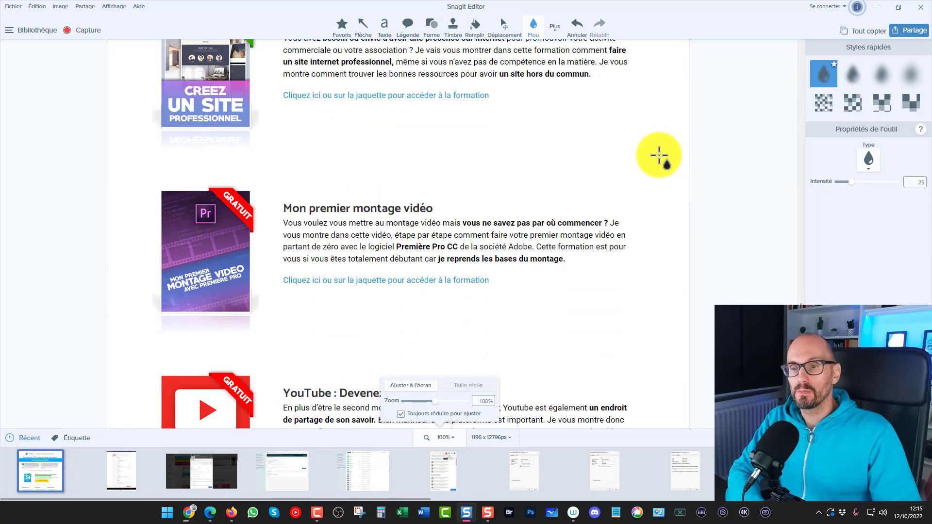
scroll(658, 155, "down", 10)
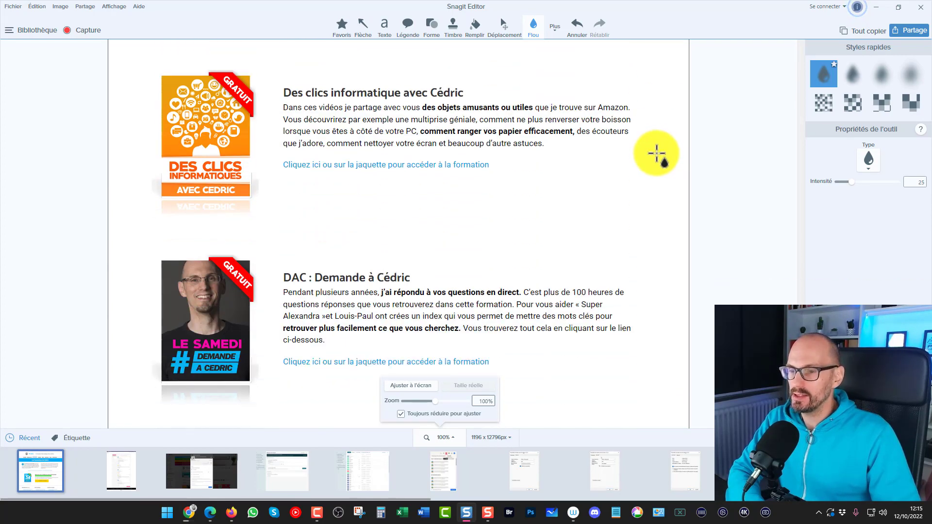
scroll(654, 154, "down", 10)
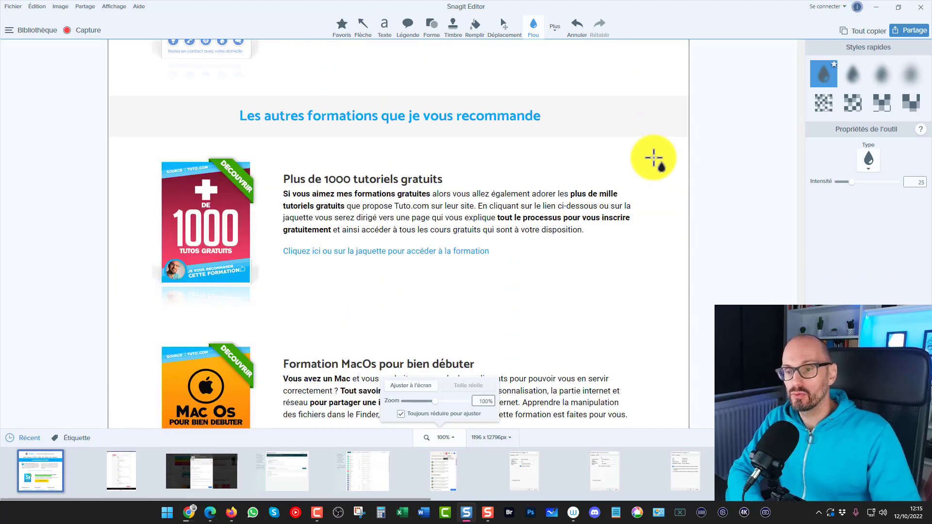
scroll(656, 155, "down", 9)
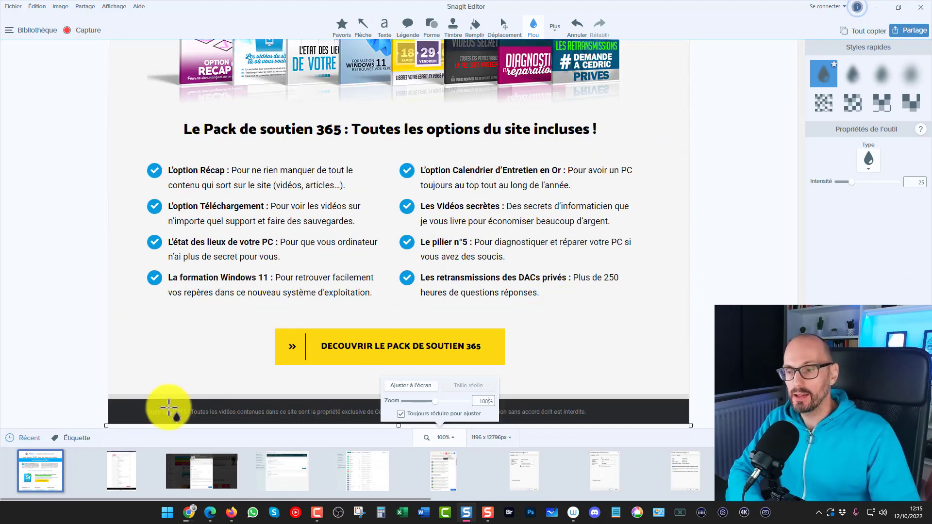
scroll(853, 198, "up", 20)
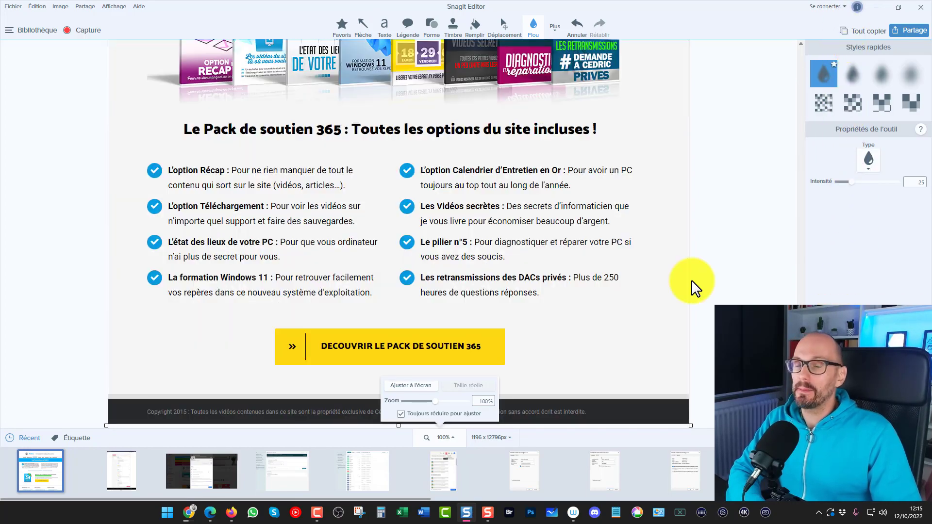
scroll(829, 183, "up", 20)
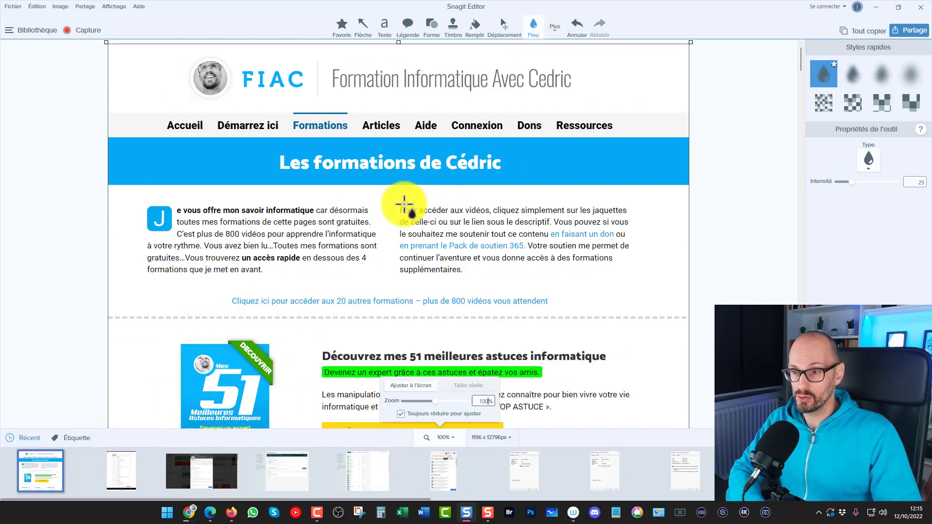
Blur the introductory paragraph starting "Je vous offre mon savoir informatique" and draw a red arrow pointing at the end of the neighbouring paragraph
left_click_drag(136, 199, 384, 283)
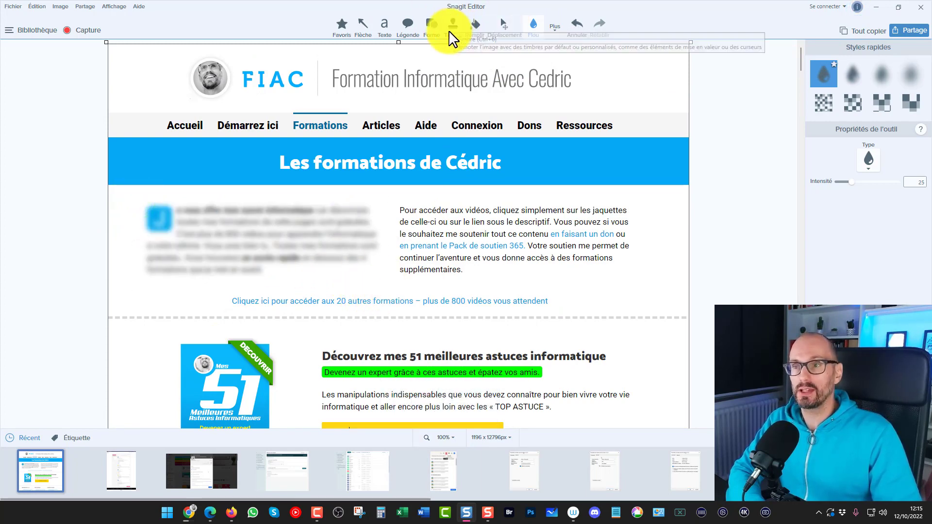
left_click(363, 25)
left_click_drag(589, 283, 481, 273)
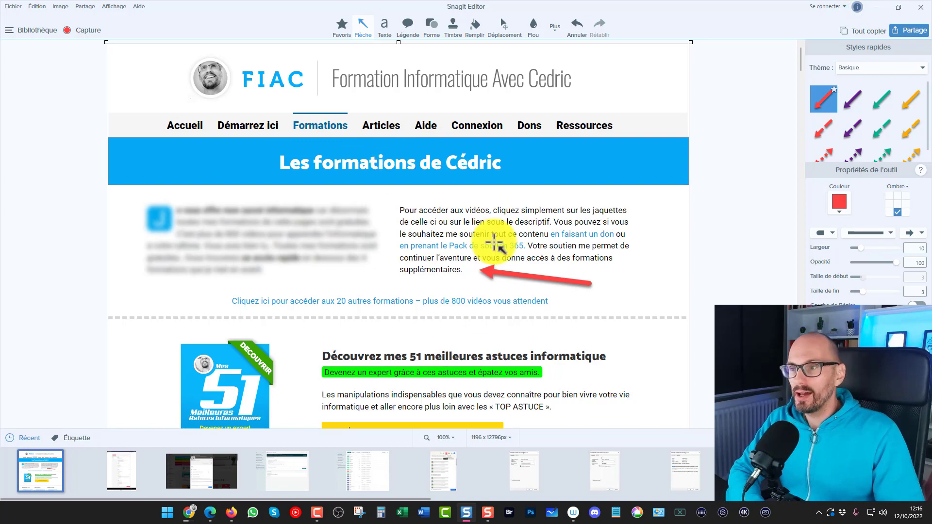
Close the image editor and the Snagit capture window
left_click(922, 7)
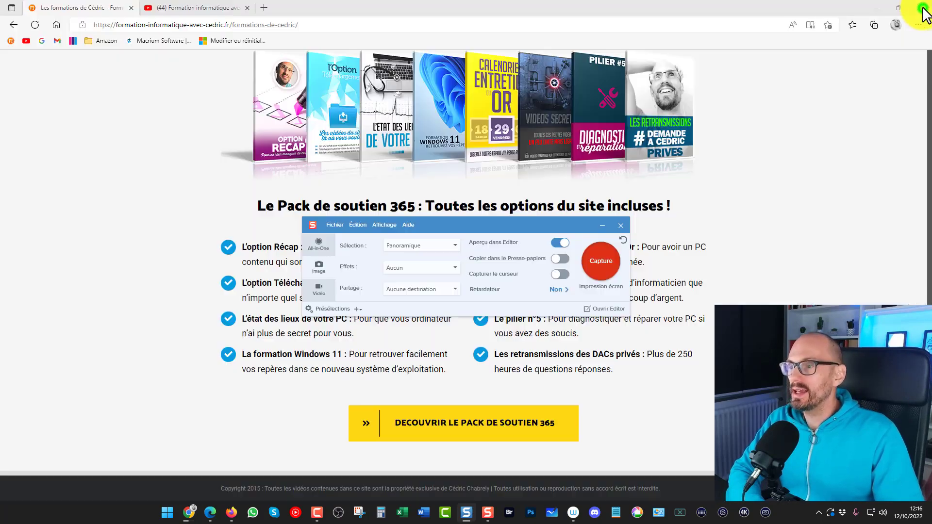
left_click(620, 225)
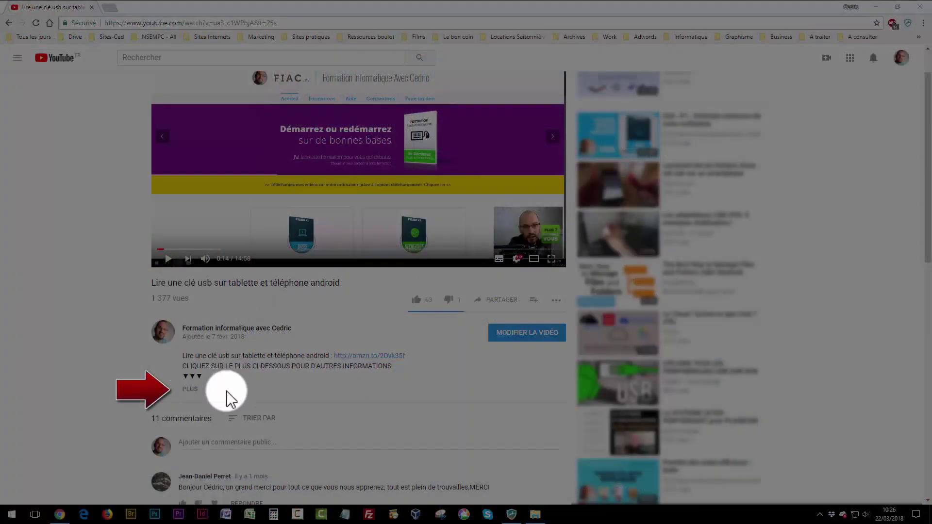
left_click(193, 390)
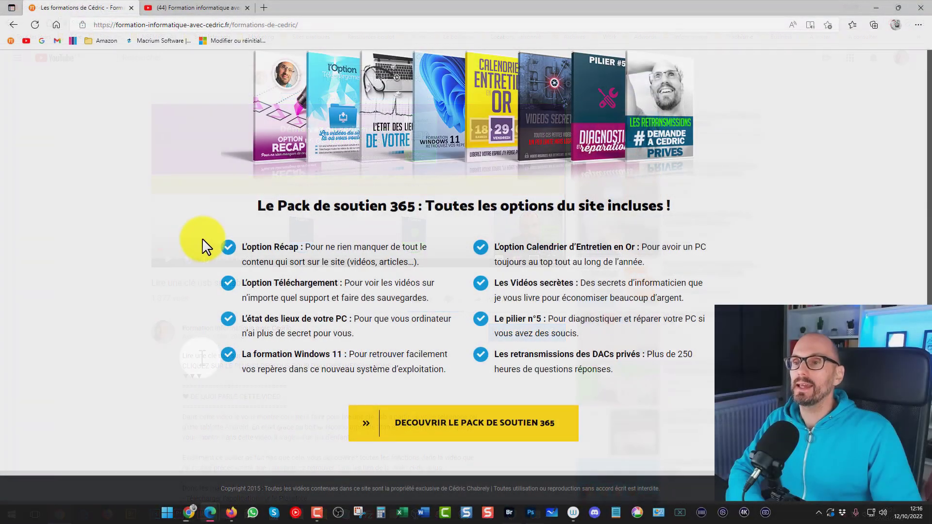
Browse the courses listed on the website's Formations page, including the "Apprendre l'informatique de A à Z" section, and return to the page header
scroll(185, 291, "up", 20)
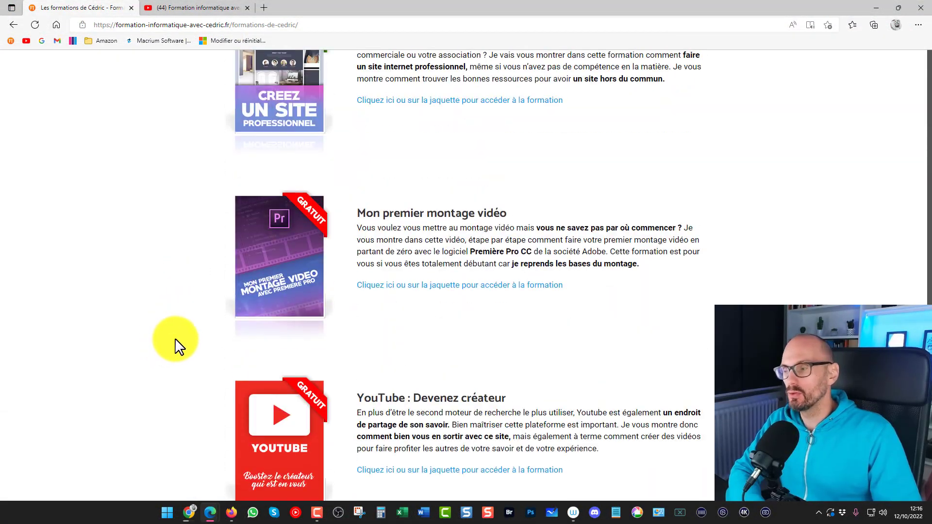
scroll(388, 349, "down", 2)
scroll(616, 354, "up", 1)
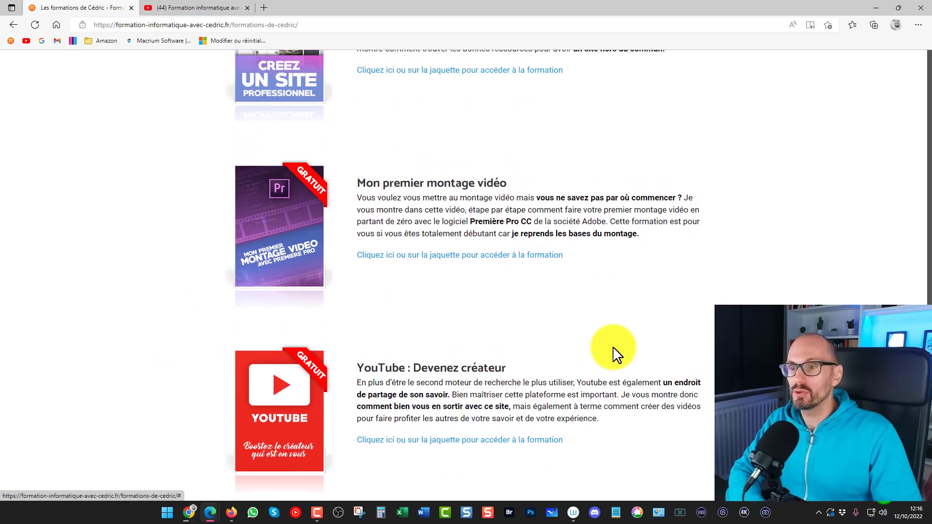
scroll(5, 125, "up", 15)
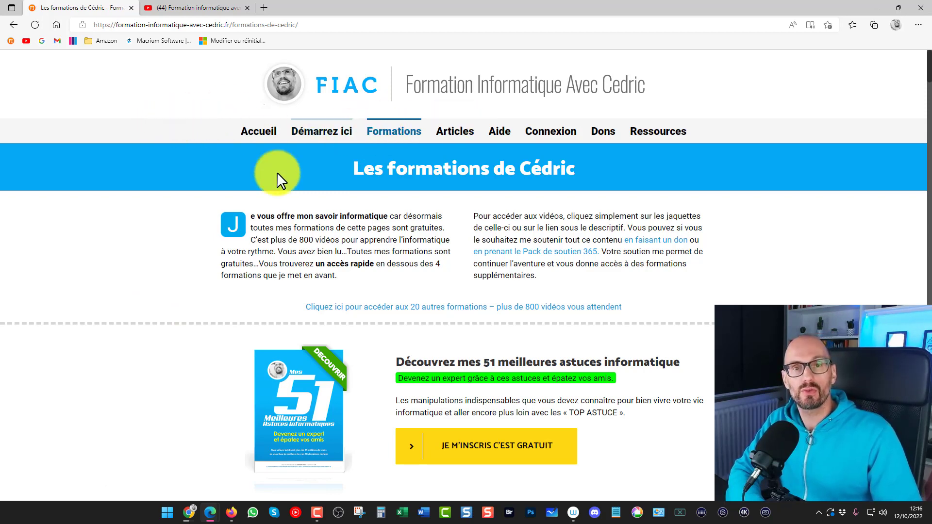
scroll(82, 307, "down", 13)
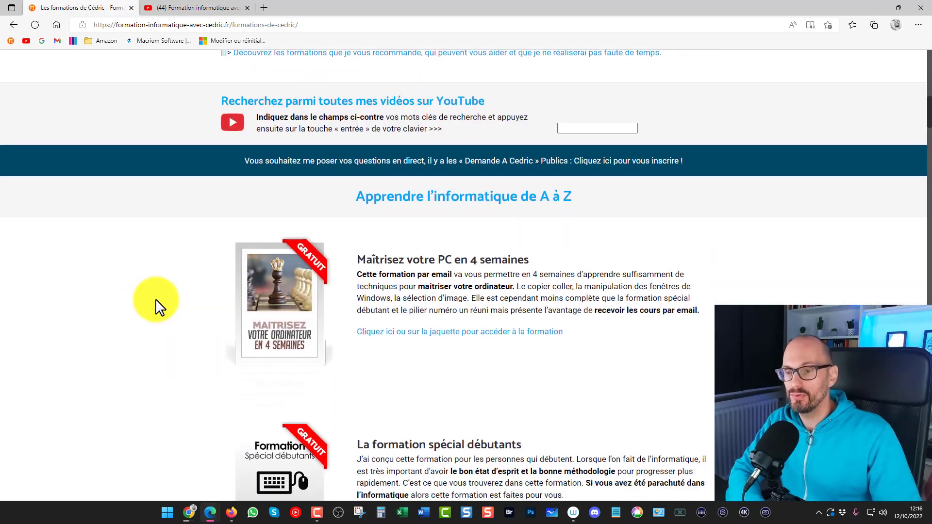
scroll(146, 291, "down", 9)
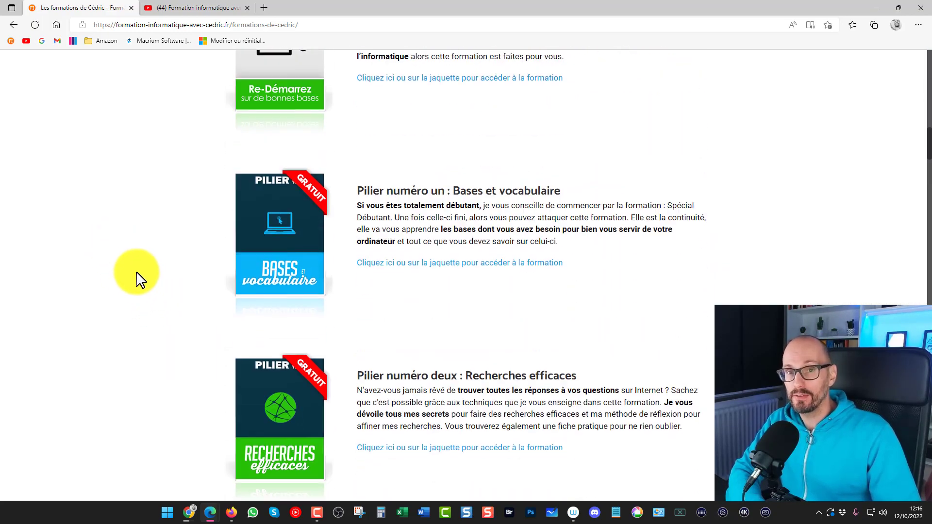
scroll(139, 279, "down", 3)
scroll(139, 280, "up", 8)
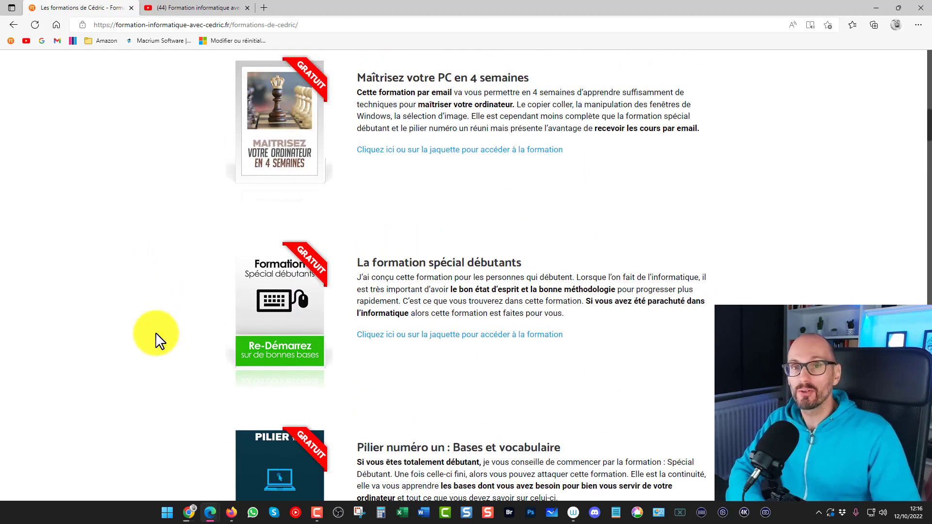
scroll(214, 323, "up", 10)
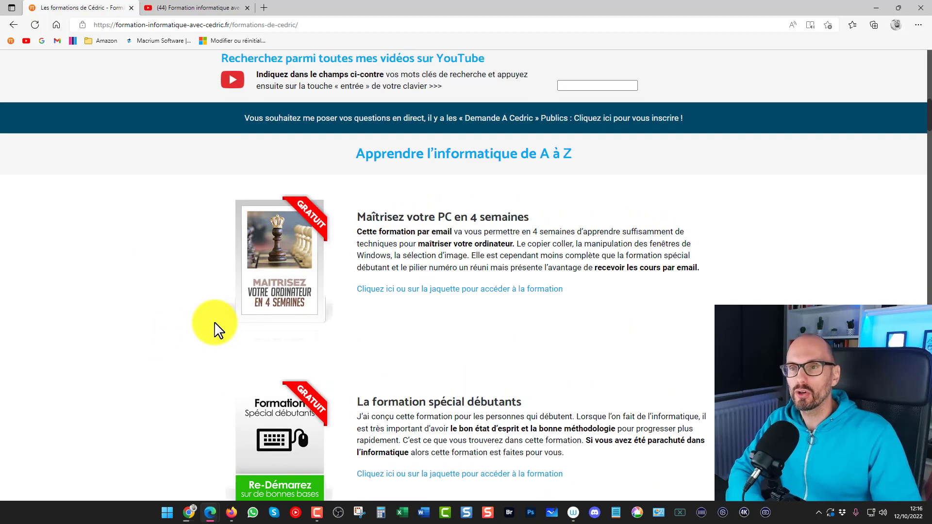
scroll(150, 335, "up", 5)
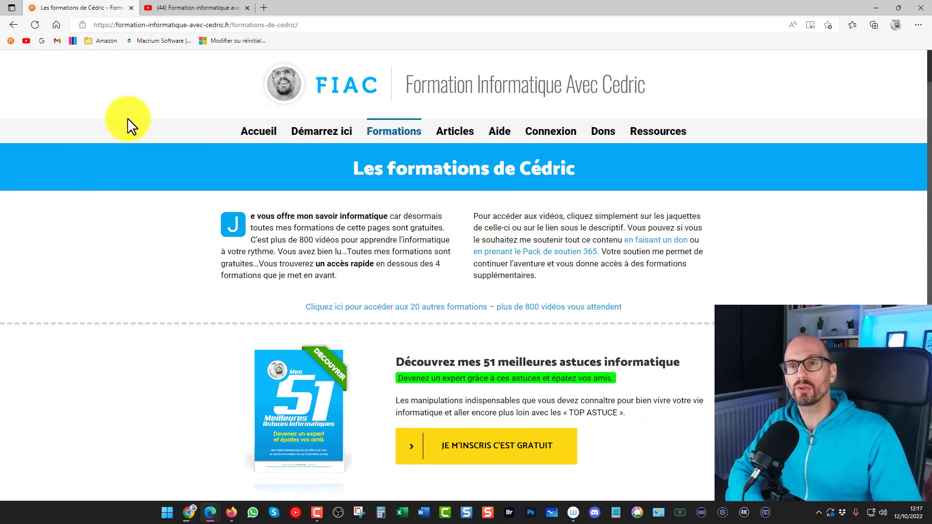
Switch to the open YouTube channel page and look through its Pilier playlists on the home section
left_click(179, 7)
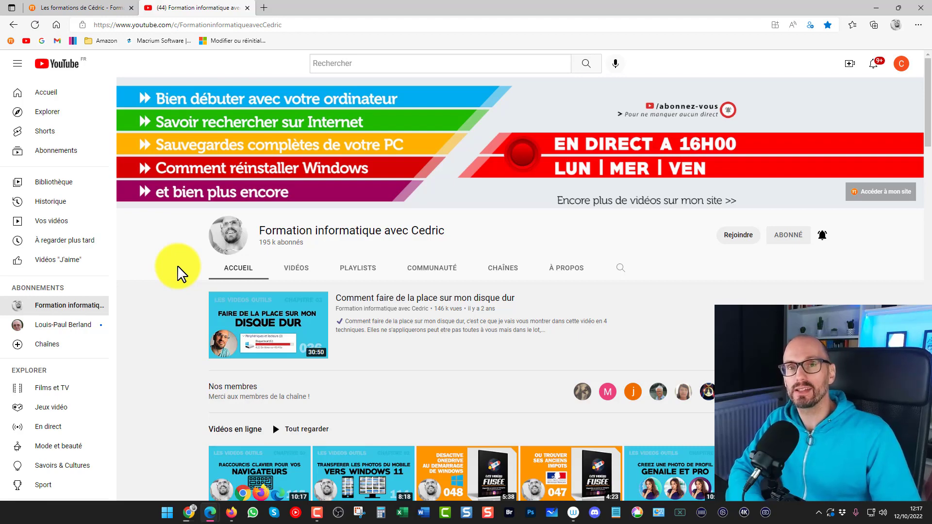
scroll(167, 291, "down", 10)
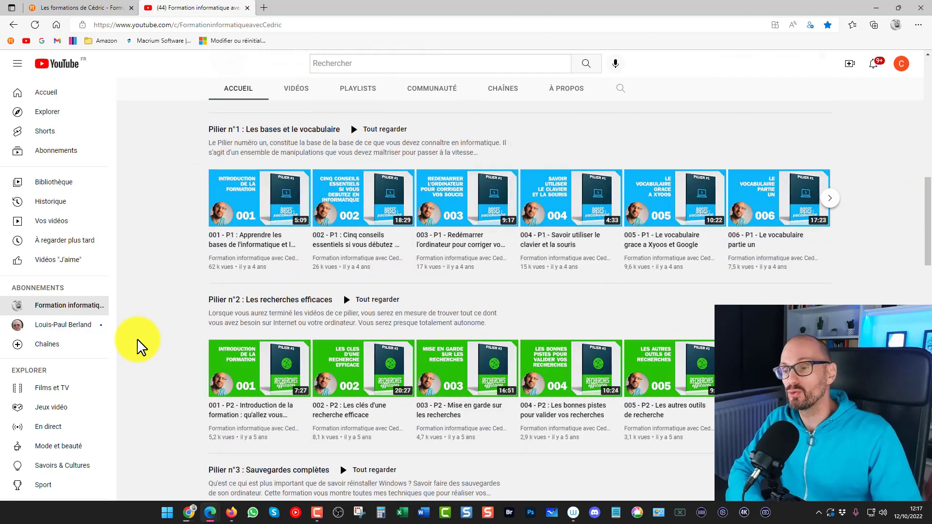
scroll(129, 350, "up", 12)
scroll(130, 349, "up", 3)
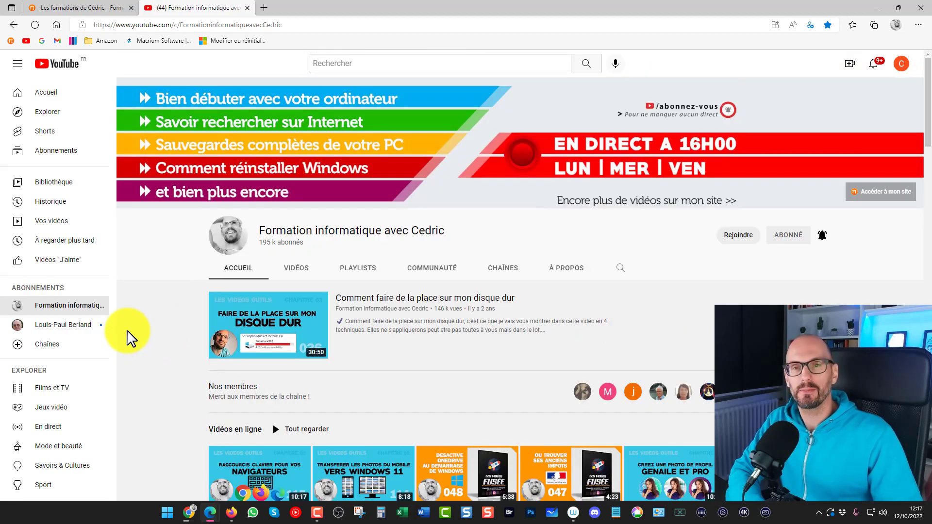